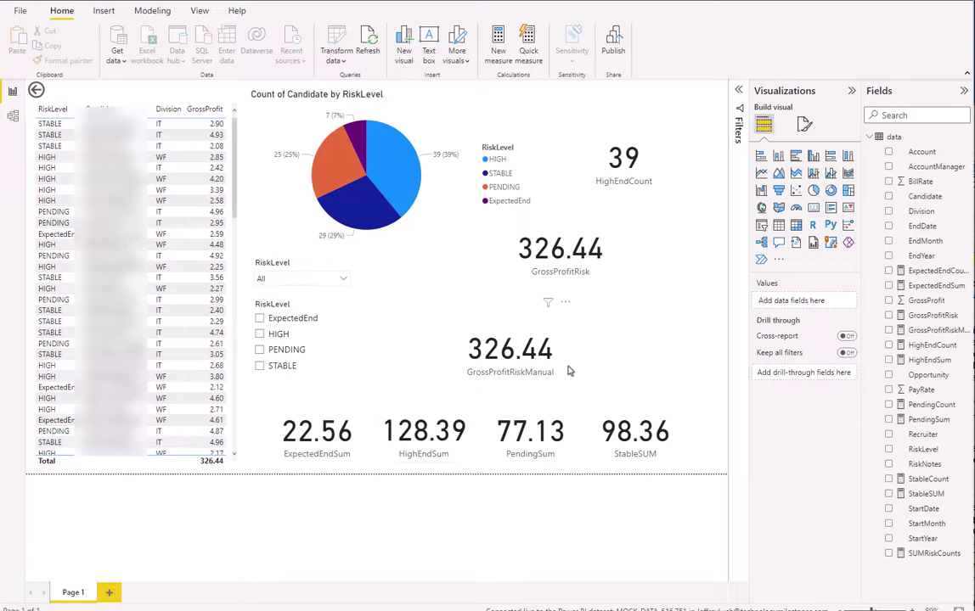
- Examine the formulas behind the GrossProfitRisk and GrossProfitRiskManual measures
left_click(947, 317)
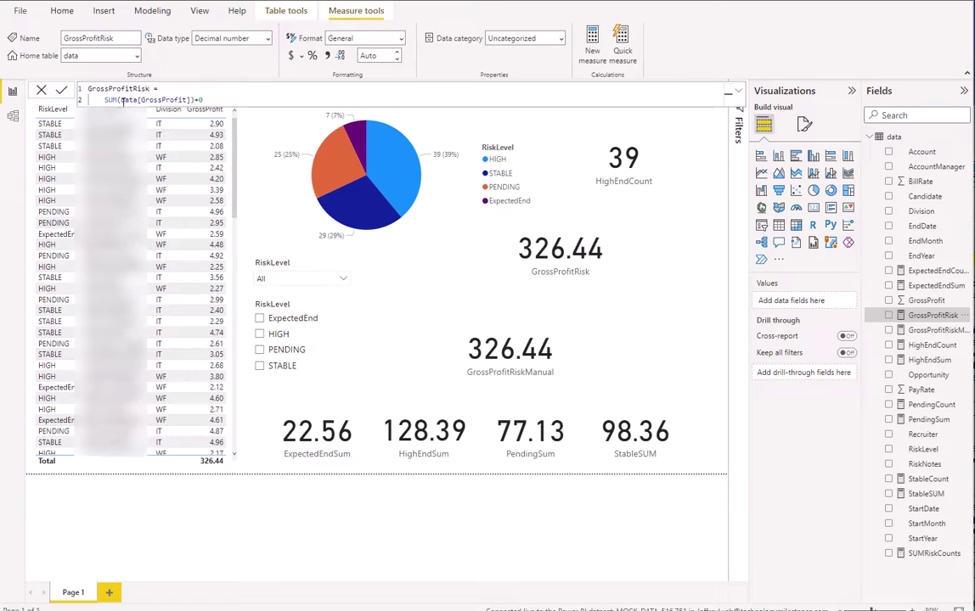
left_click(936, 332)
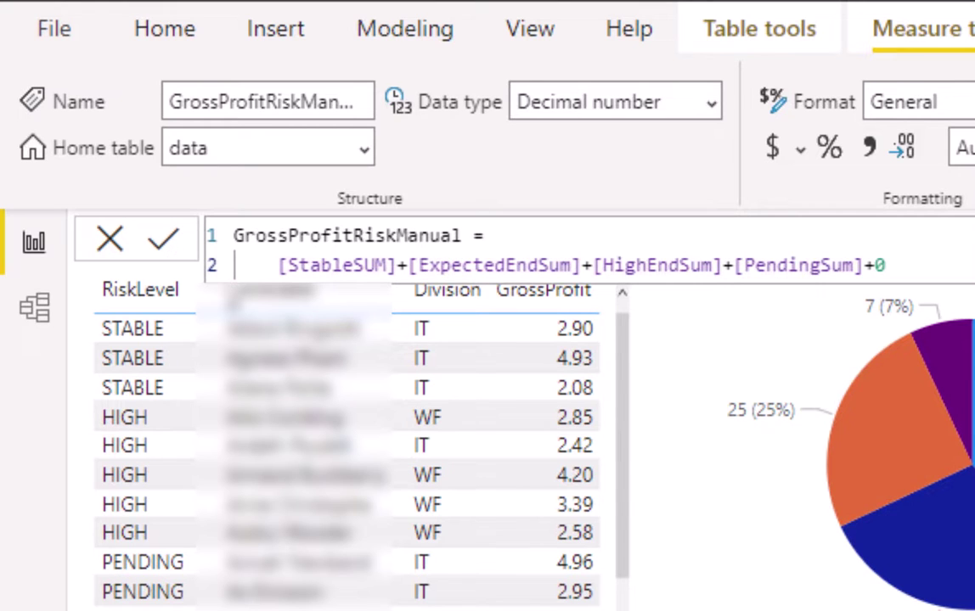
key("Return")
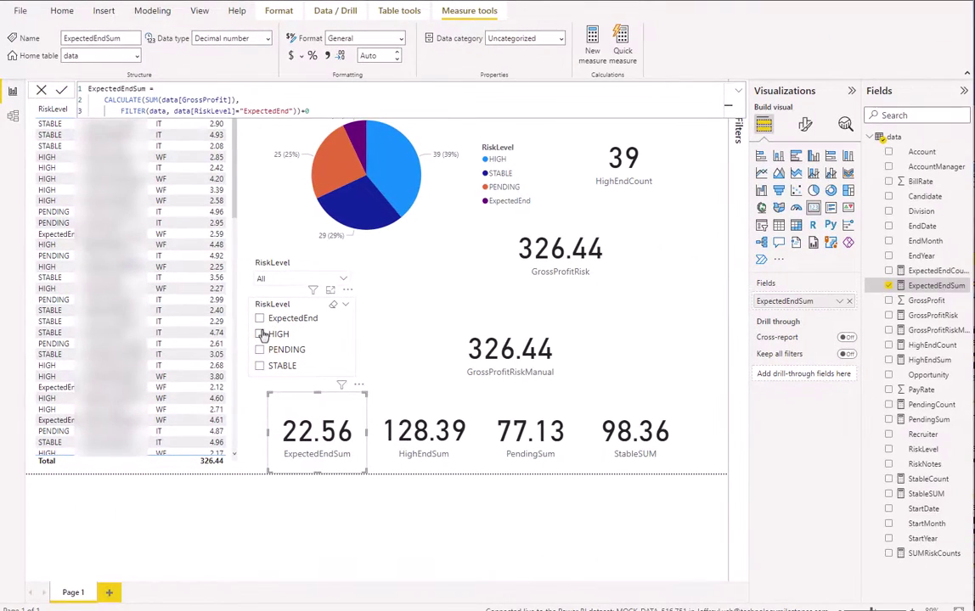
- Filter the report to the HIGH risk level with the RiskLevel checkbox slicer, and clear the filter again
left_click(261, 334)
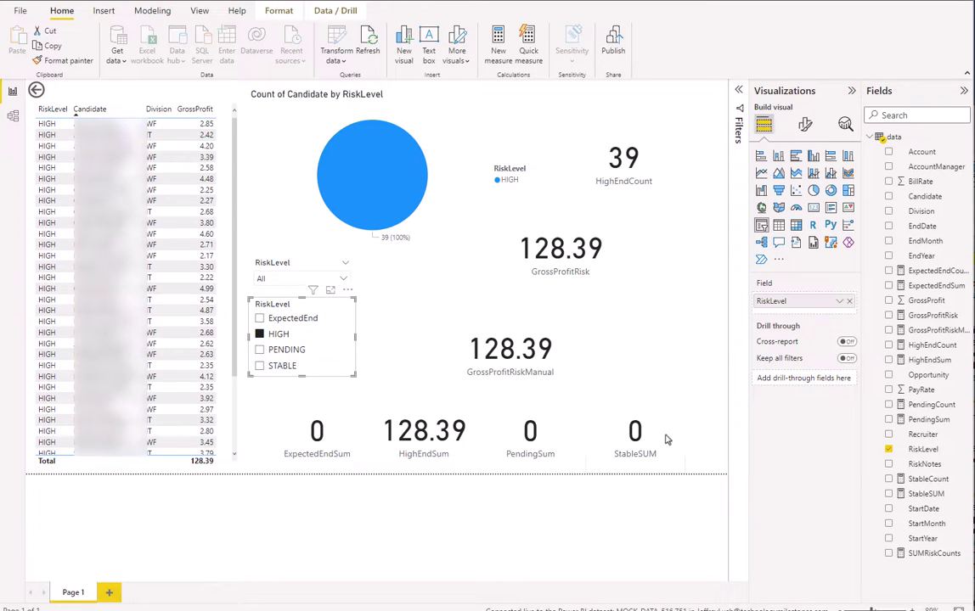
left_click(261, 334)
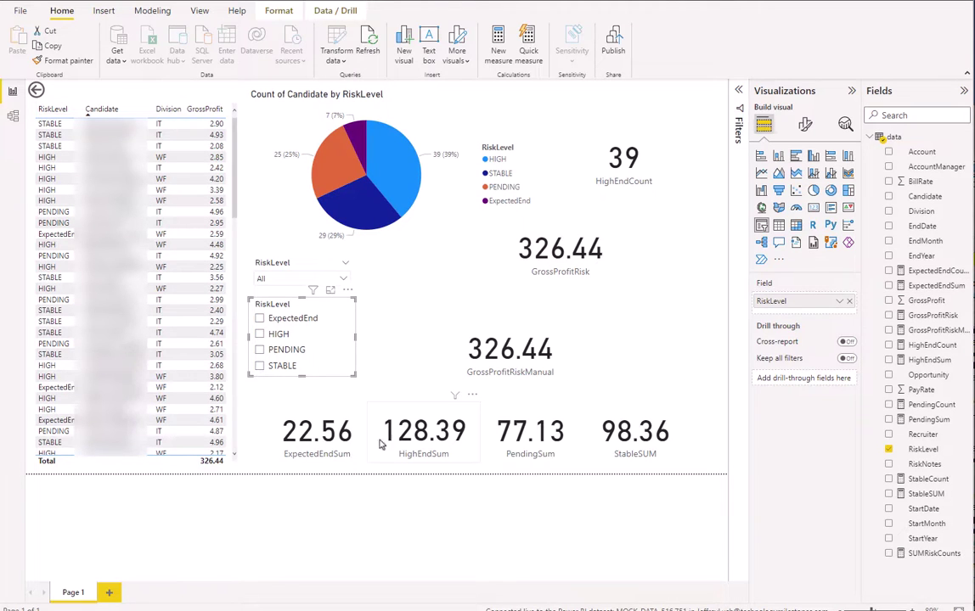
- Compare the formula of the ExpectedEndSum measure with that of the GrossProfitRisk measure
left_click(948, 286)
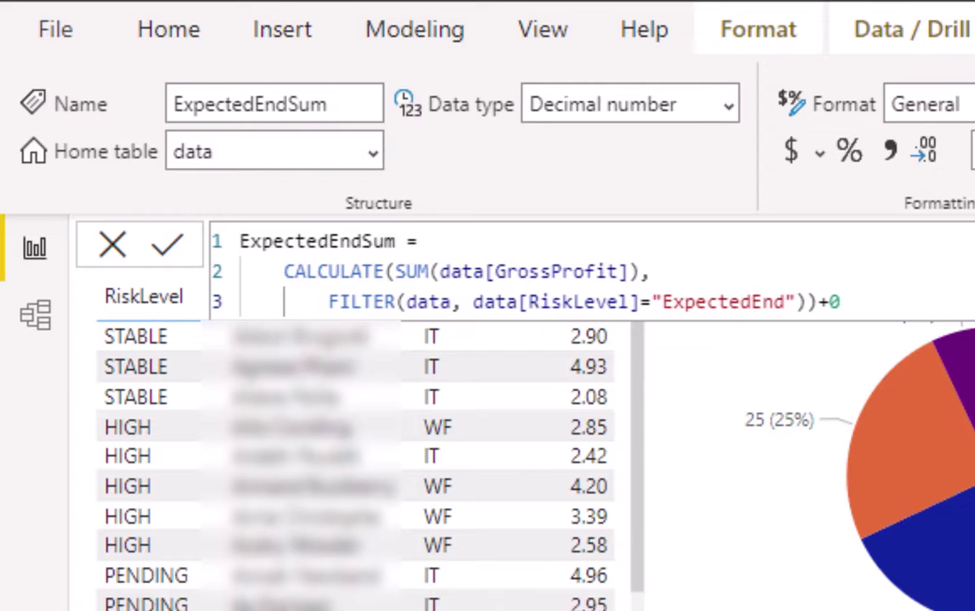
left_click(974, 610)
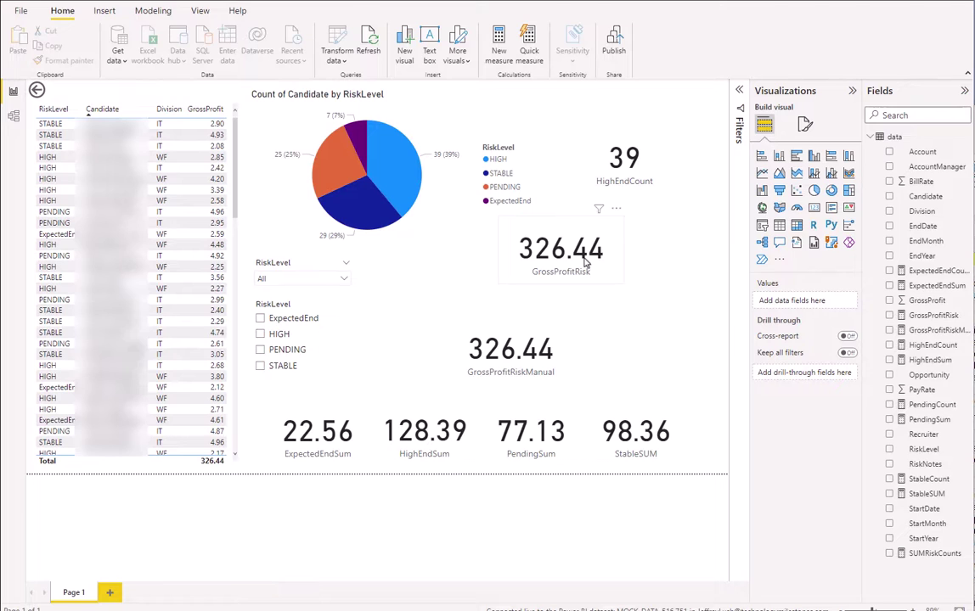
left_click(527, 238)
left_click(933, 315)
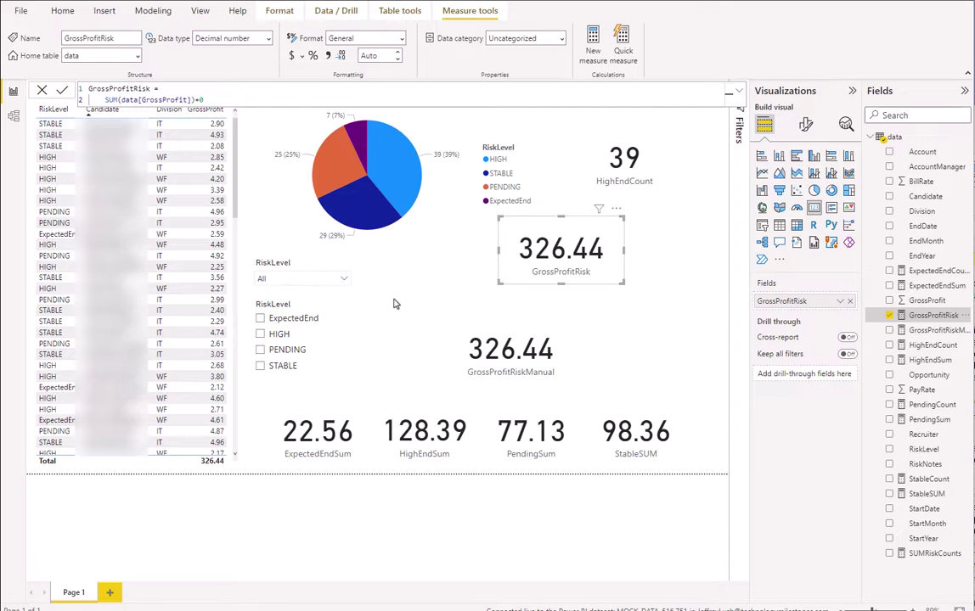
left_click(933, 286)
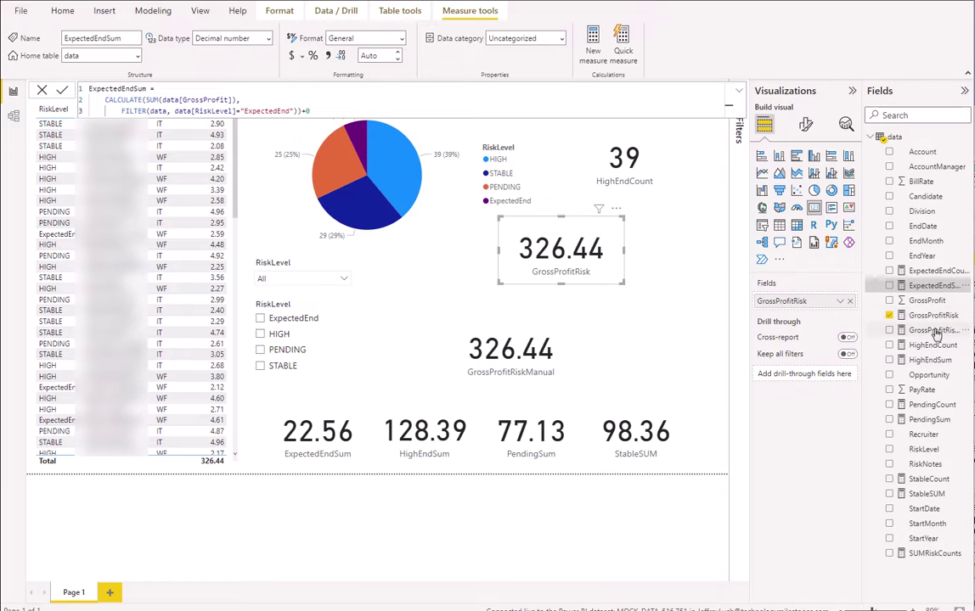
- Move the GrossProfitRisk card so it sits directly beneath the HighEndCount card
left_click(646, 322)
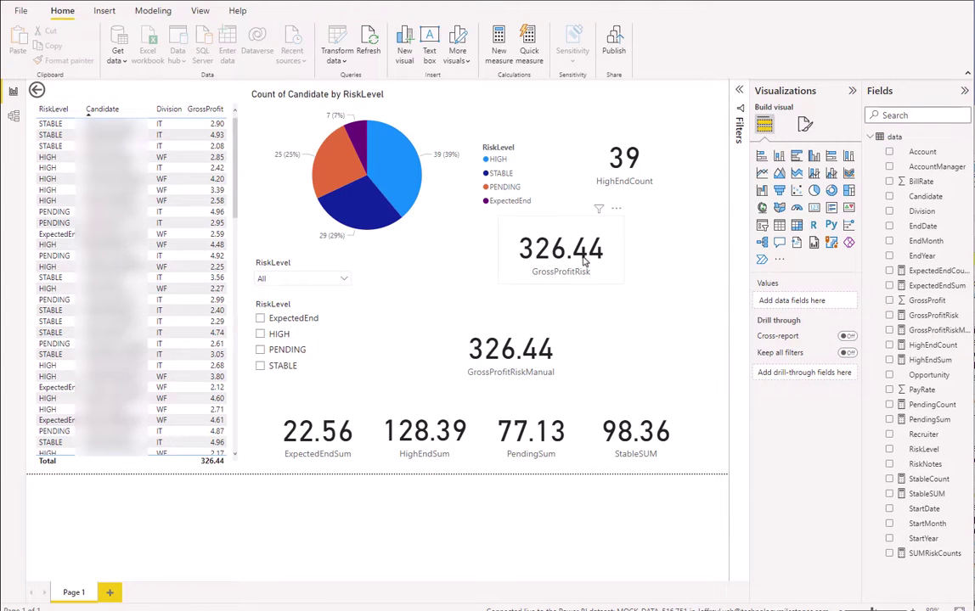
left_click_drag(567, 254, 644, 255)
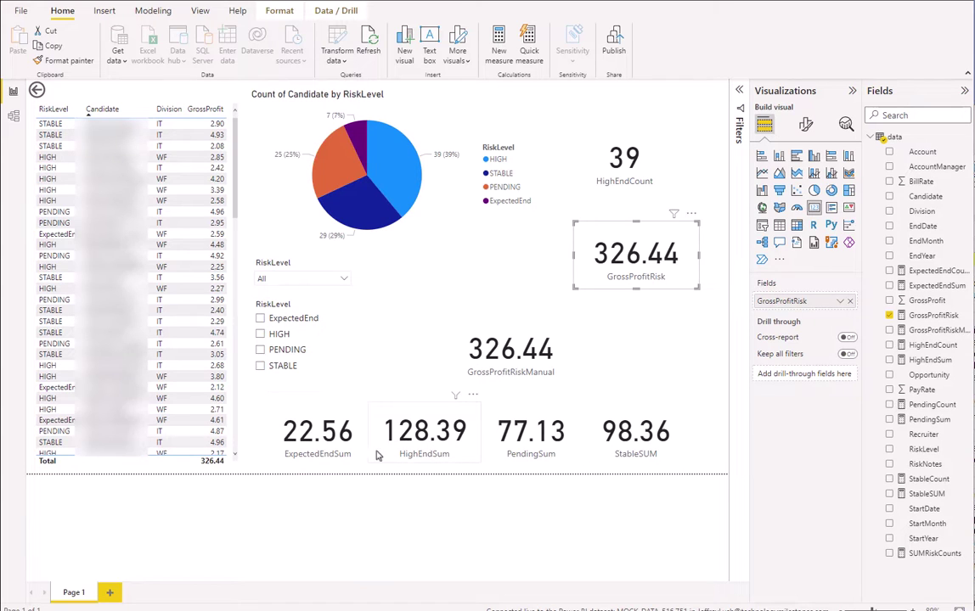
- Select the ExpectedEndSum, HighEndSum, PendingSum and StableSUM cards together, and check the measure behind each one individually
left_click(437, 440)
left_click(514, 405, "ctrl")
left_click(608, 406, "ctrl")
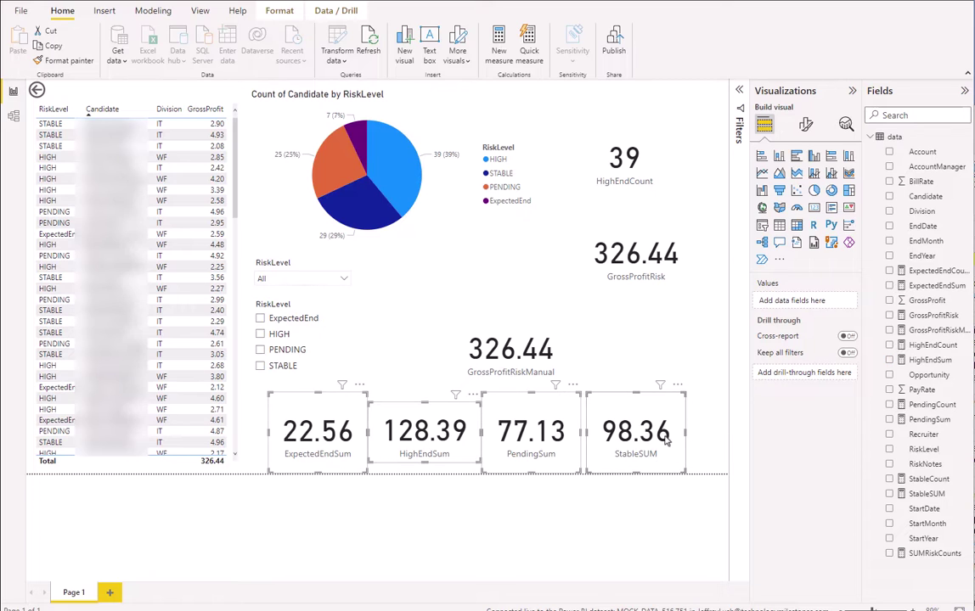
left_click(633, 437)
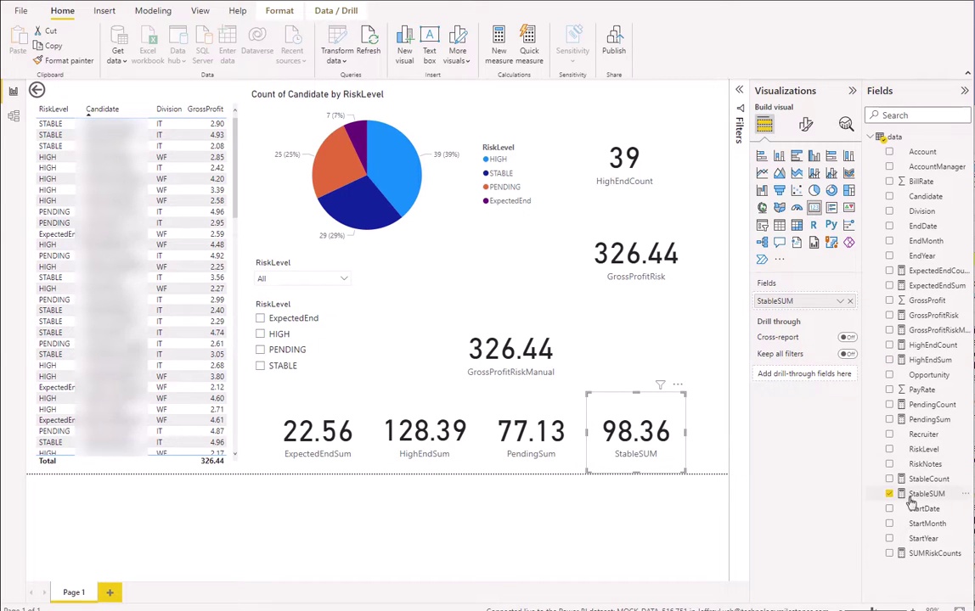
left_click(486, 399)
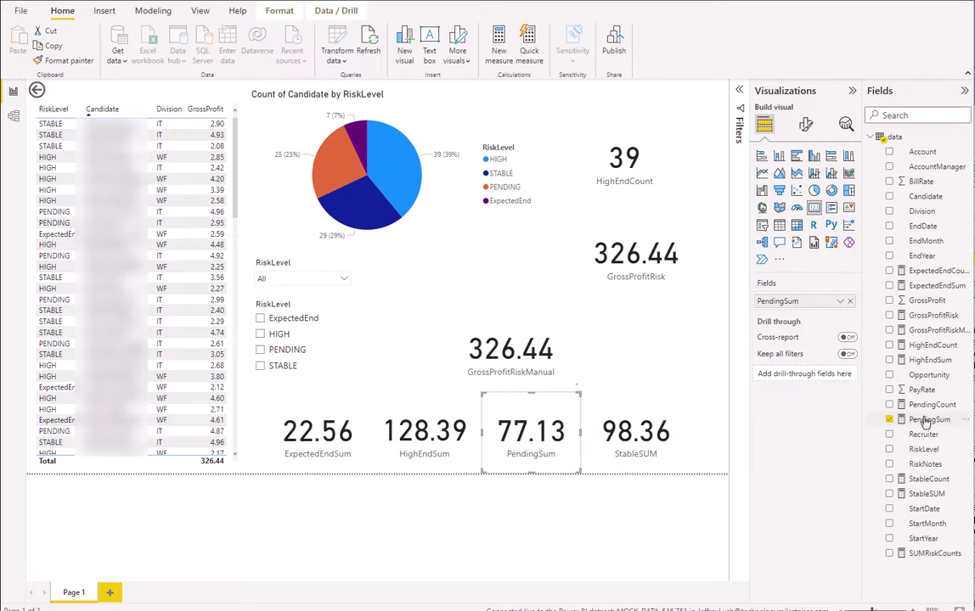
left_click(456, 437)
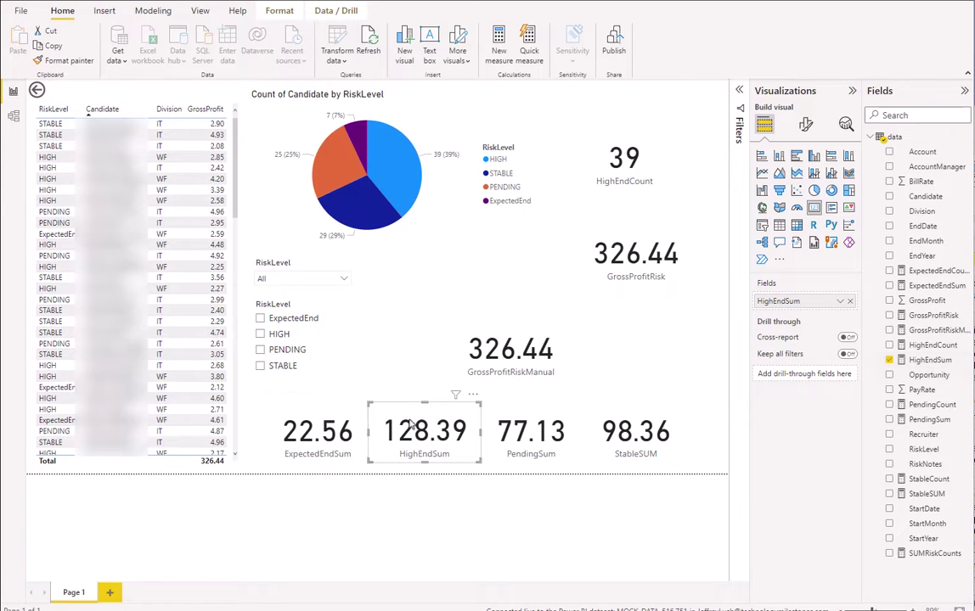
left_click(312, 440)
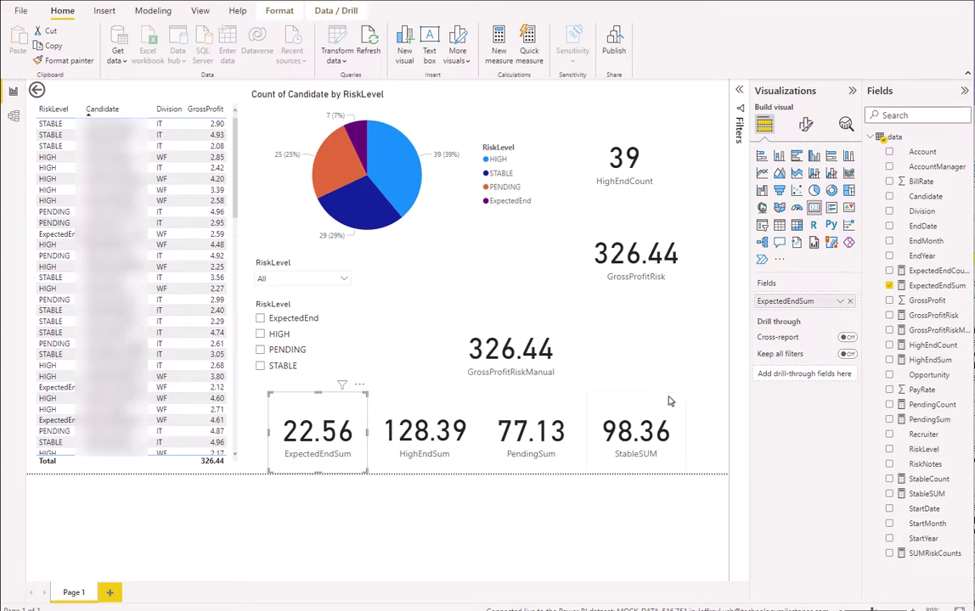
- Select the GrossProfitRisk card and view its measure's formula
left_click(643, 267)
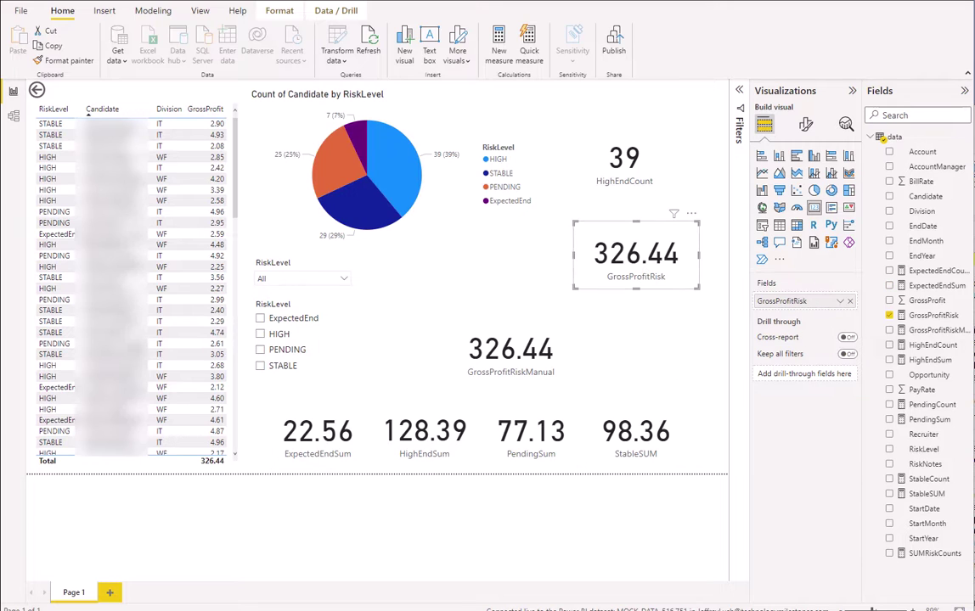
left_click(909, 315)
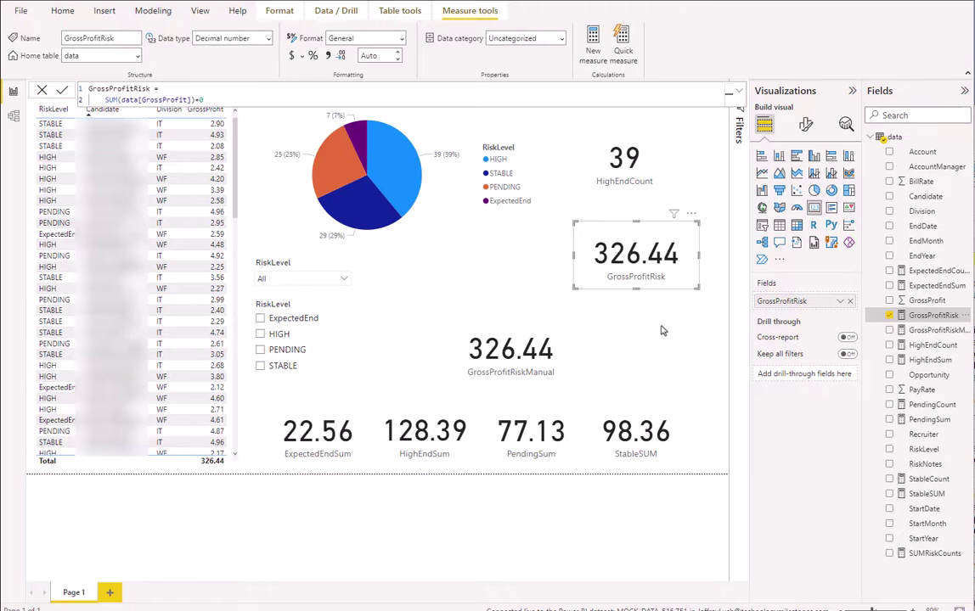
- Open the GrossProfitRiskManual card's measure formula and delete [PendingSum]+0 from its end
left_click(452, 321)
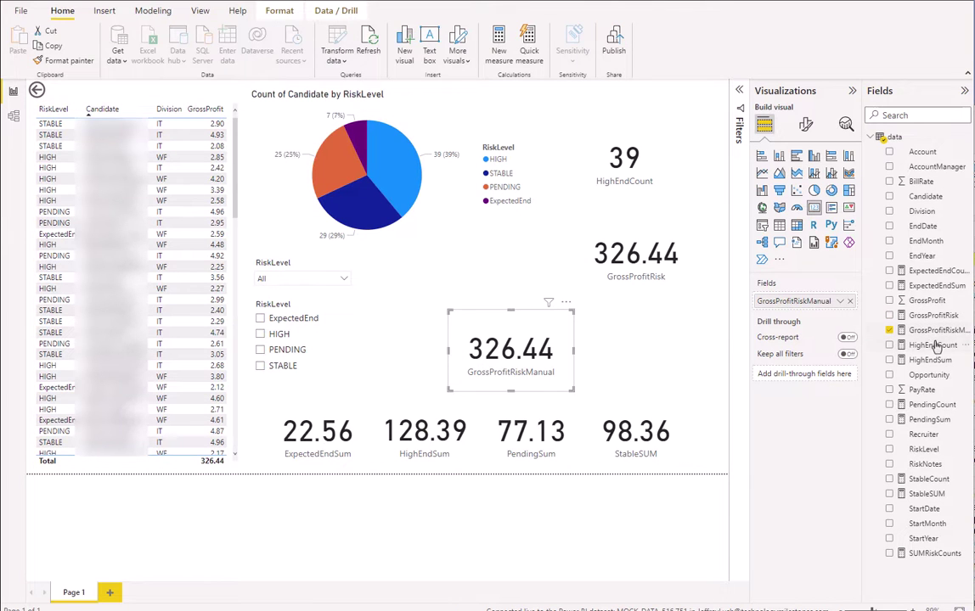
left_click(934, 331)
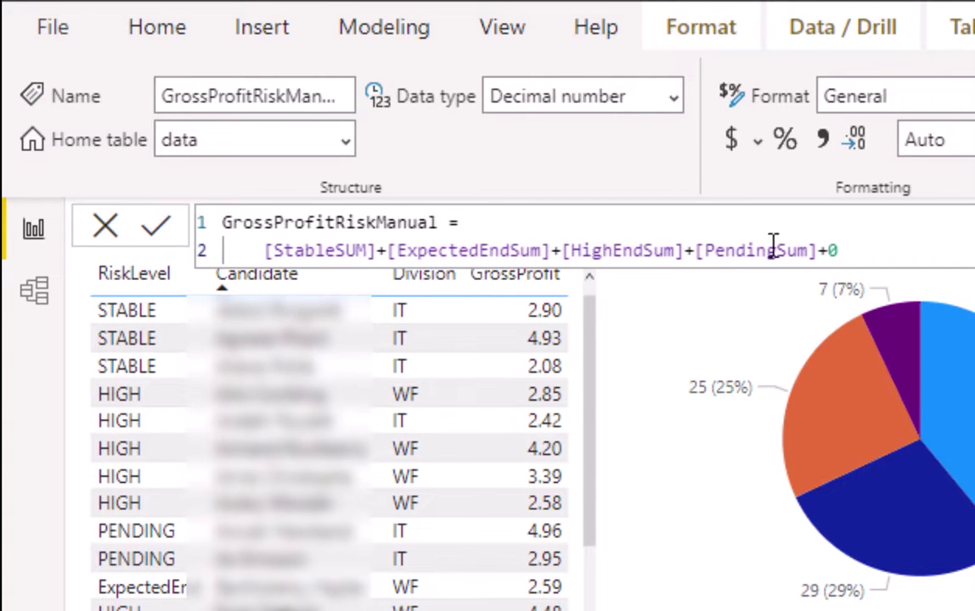
left_click(839, 251)
key("BackSpace")
key("BackSpace")
key("BackSpace")
key("BackSpace")
key("BackSpace")
key("BackSpace")
key("BackSpace")
key("BackSpace")
key("BackSpace")
key("BackSpace")
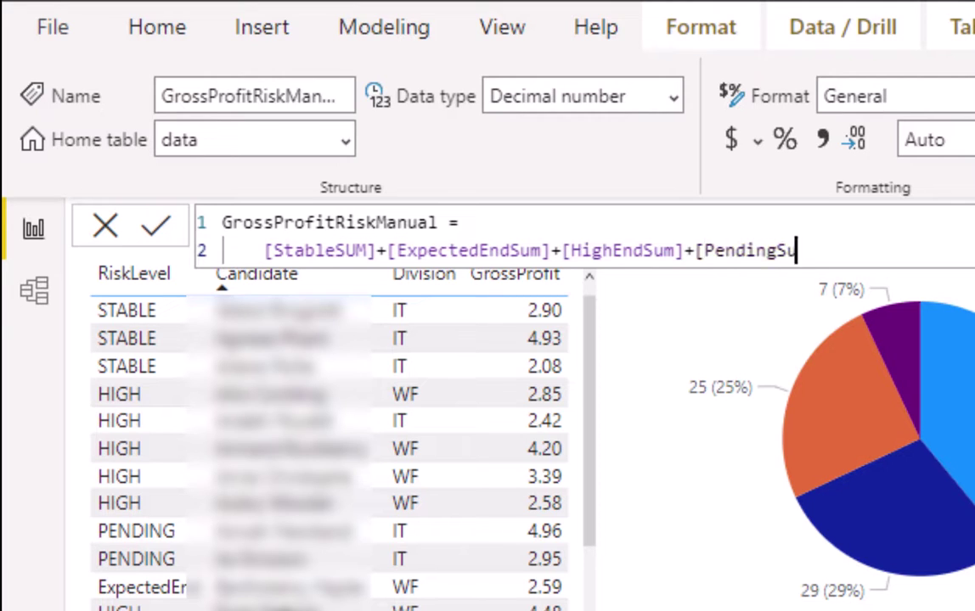
key("BackSpace")
key("BackSpace")
key("BackSpace")
key("BackSpace")
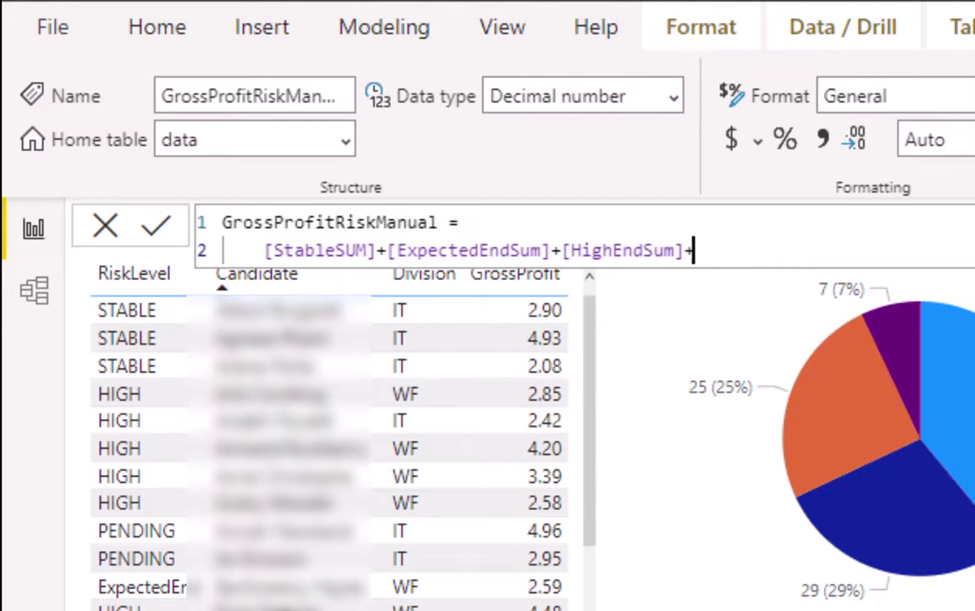
- Try adding a Sum( function at the end of the GrossProfitRiskManual formula and browse the columns it accepts
type("Sum")
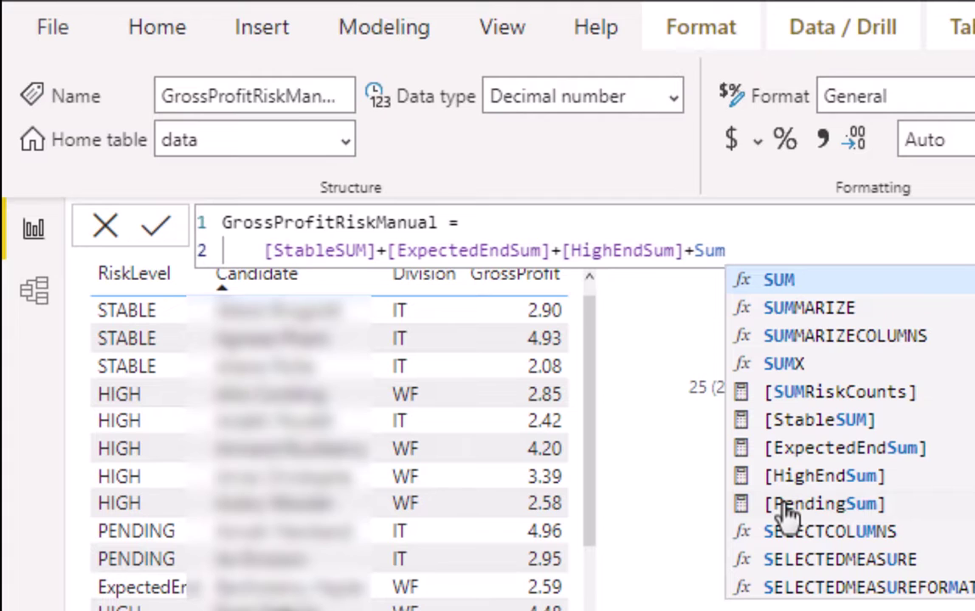
type("(")
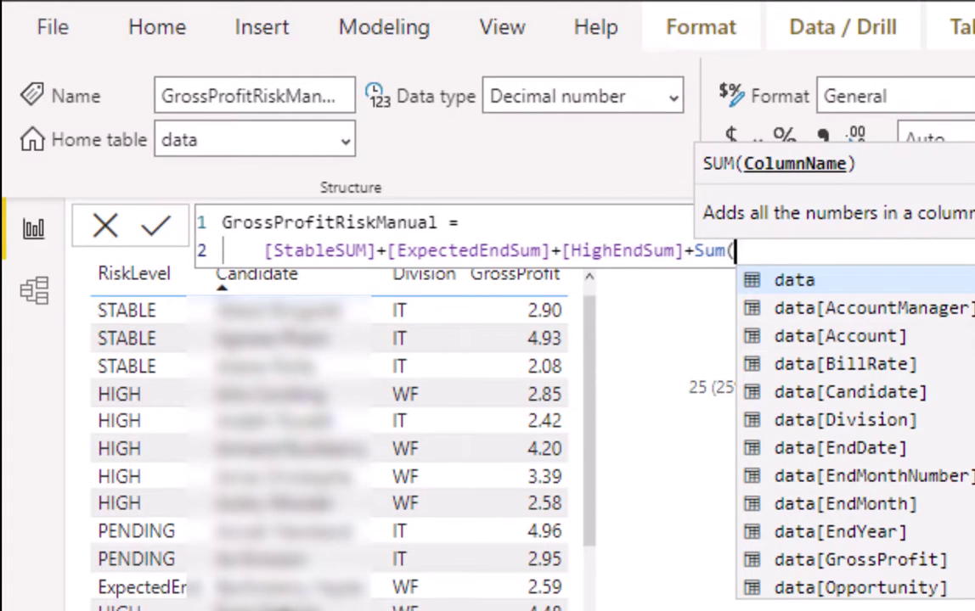
scroll(849, 433, "down", 3)
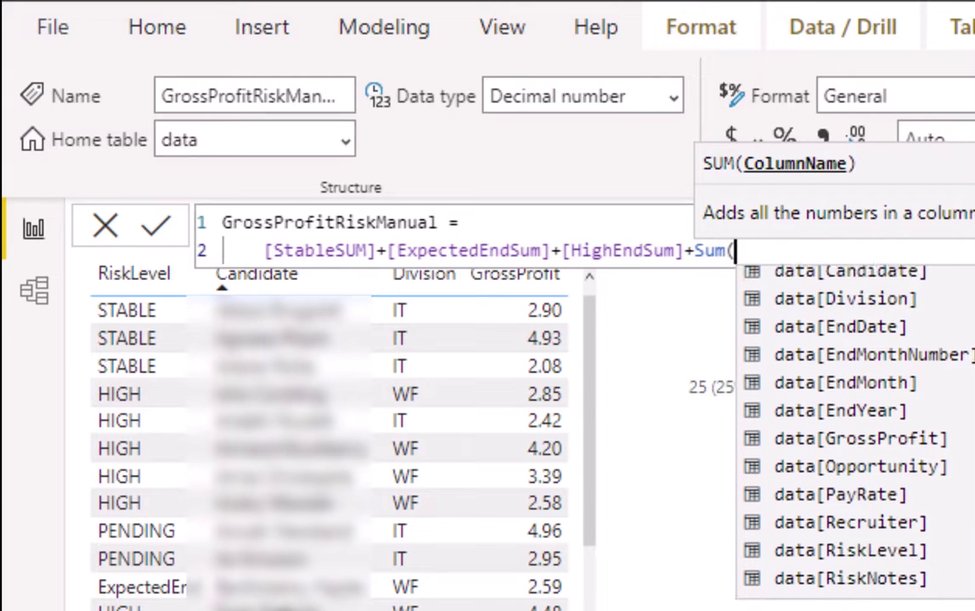
scroll(849, 433, "up", 3)
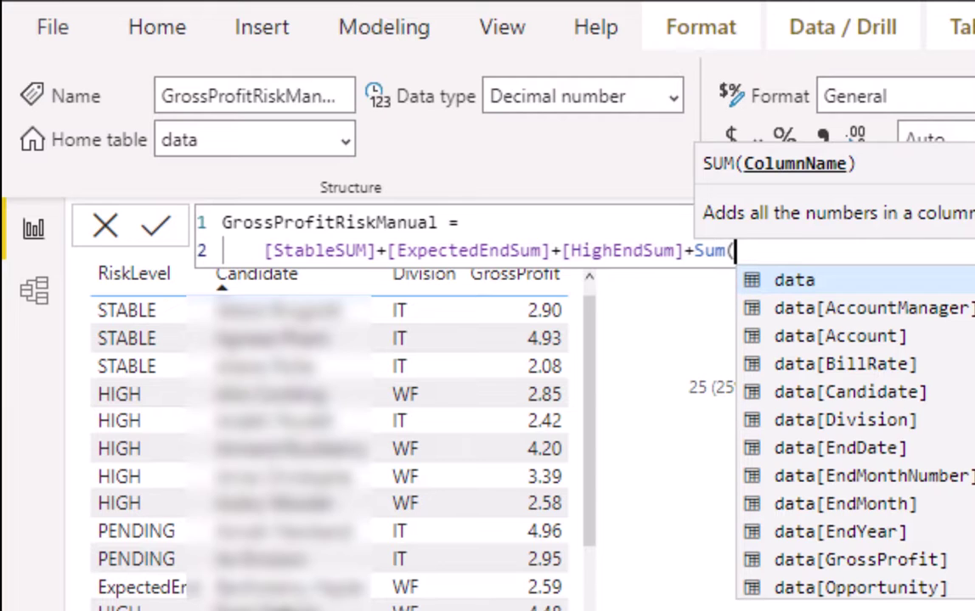
key("BackSpace")
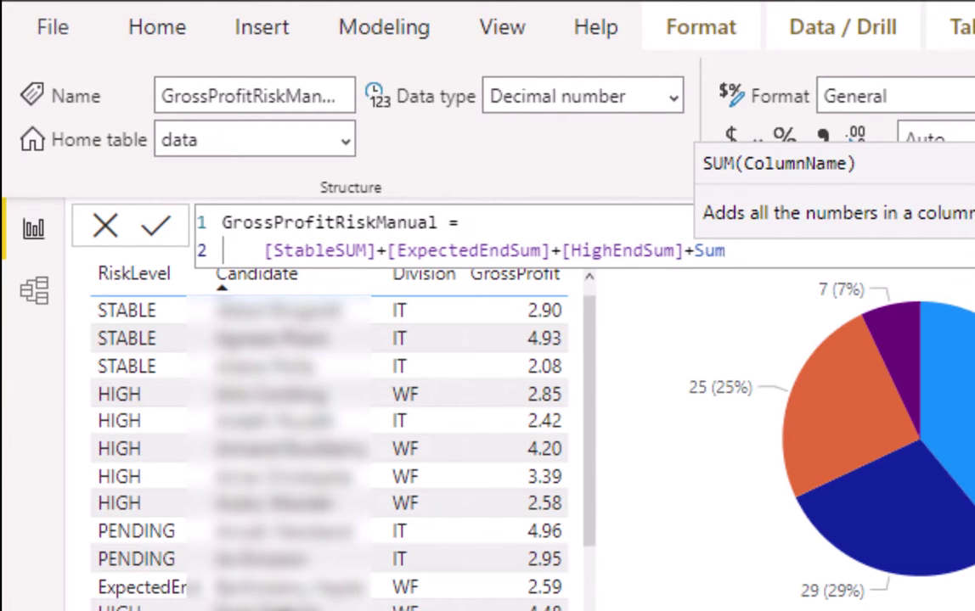
key("BackSpace")
key("BackSpace")
key("BackSpace")
- Add the existing [PendingSum] measure at the end of the GrossProfitRiskManual formula
type("Sum")
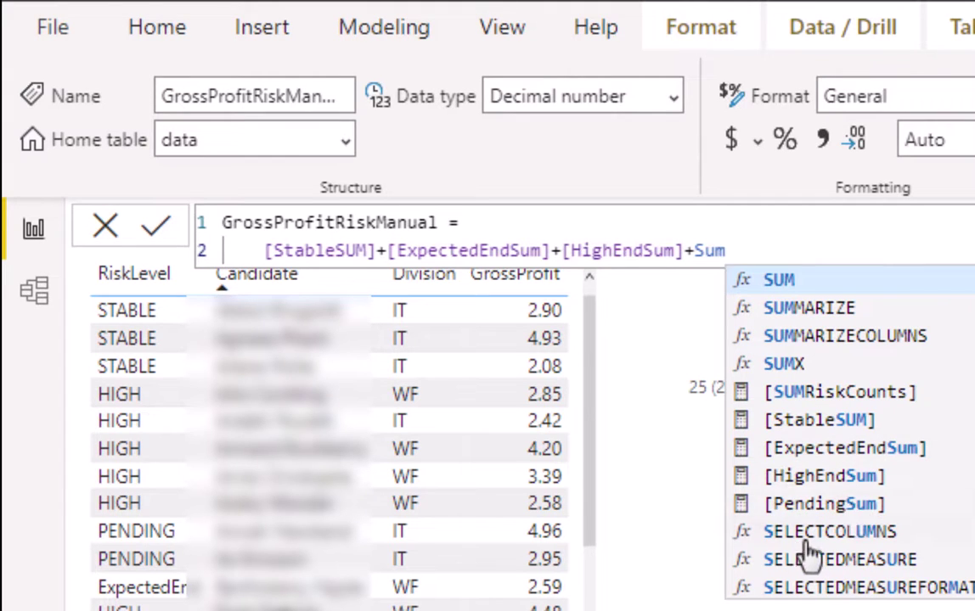
left_click(858, 509)
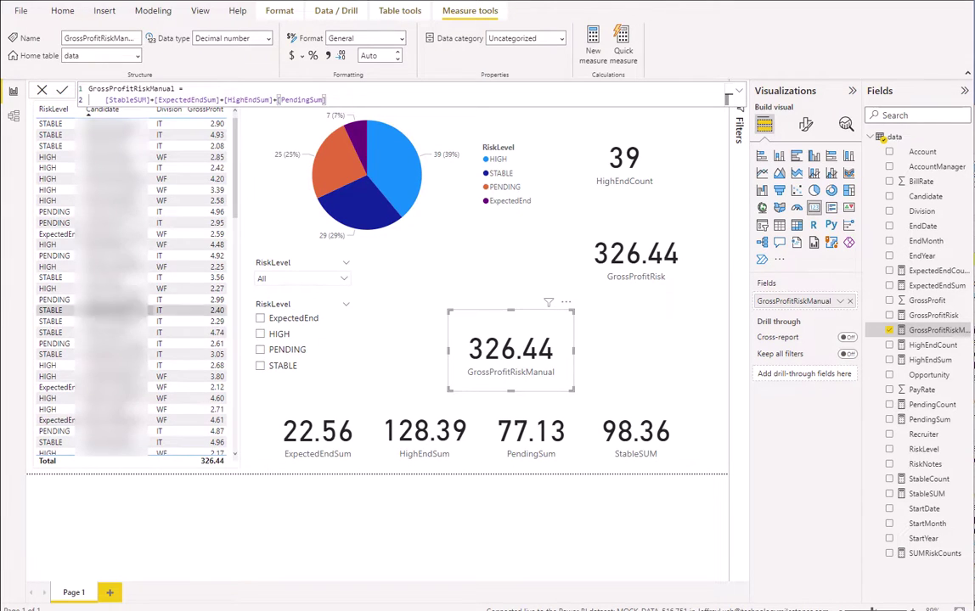
- Cross-filter the report by the PENDING, HIGH, STABLE and ExpectedEnd pie slices in turn, and clear the selection
left_click(344, 178)
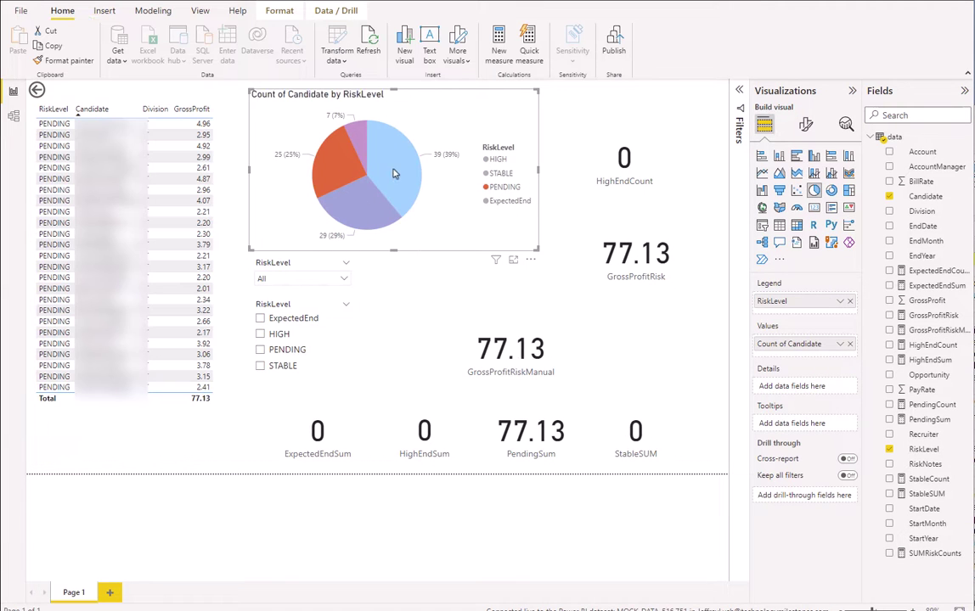
left_click(393, 170)
left_click(380, 223)
left_click(357, 137)
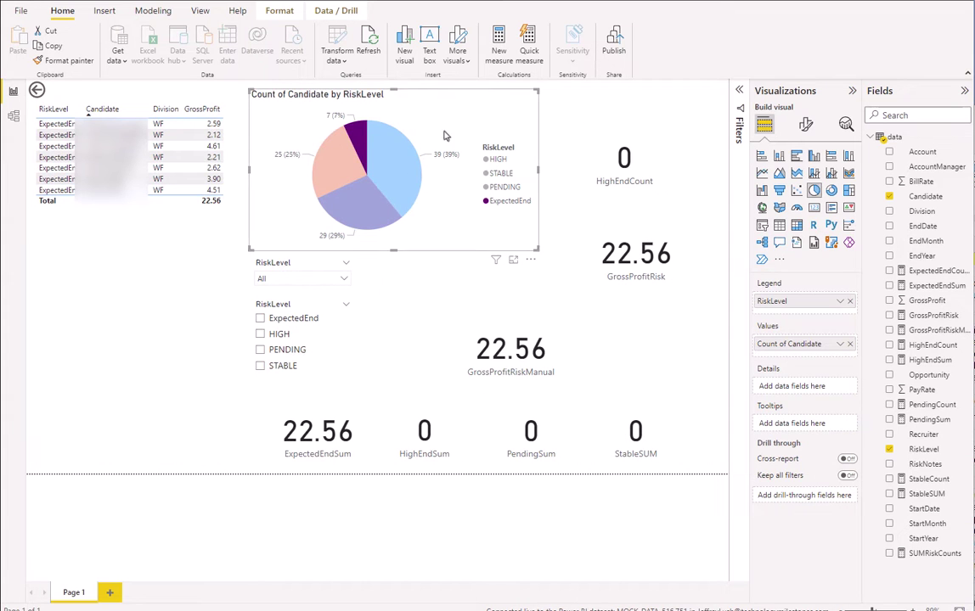
left_click(403, 111)
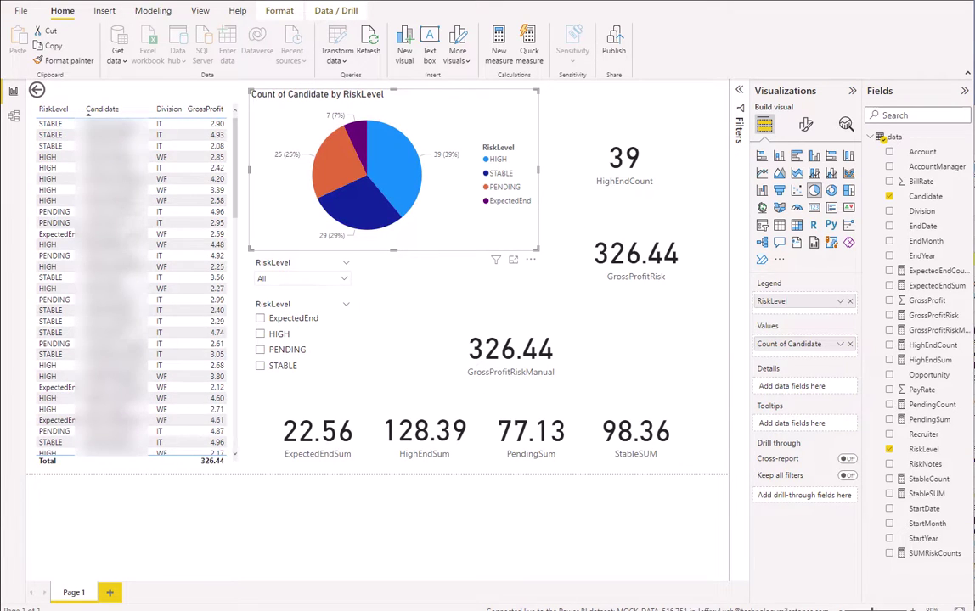